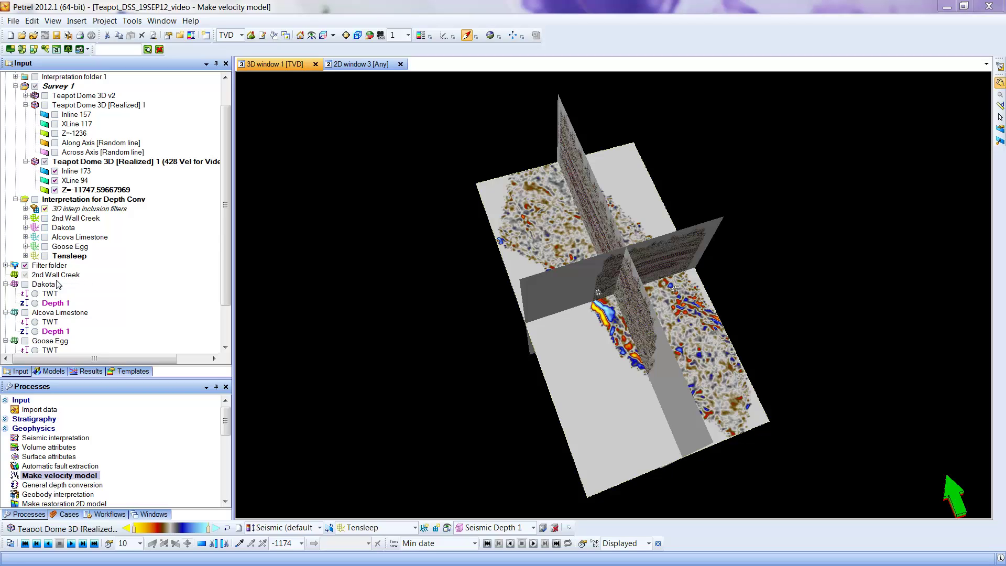
# - Turn on display of the 2nd Wall Creek horizon in the Filter folder
pyautogui.click(23, 275)
pyautogui.click(53, 276)
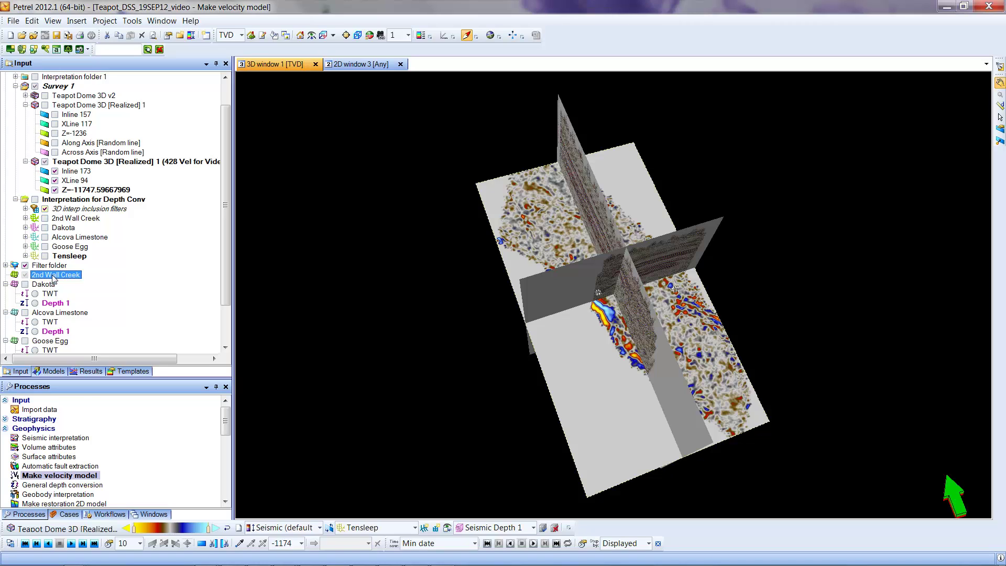
pyautogui.rightClick(54, 277)
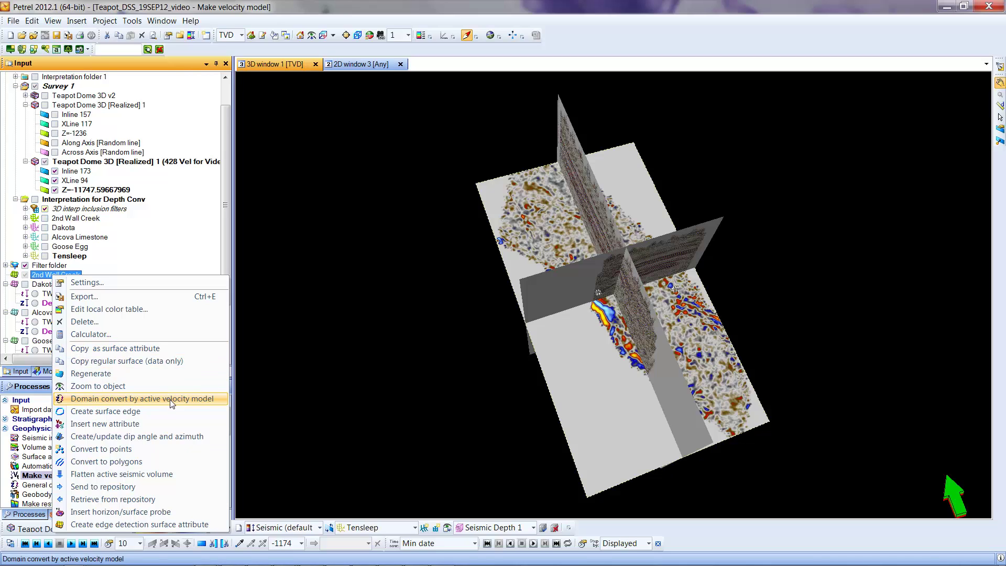
pyautogui.click(168, 255)
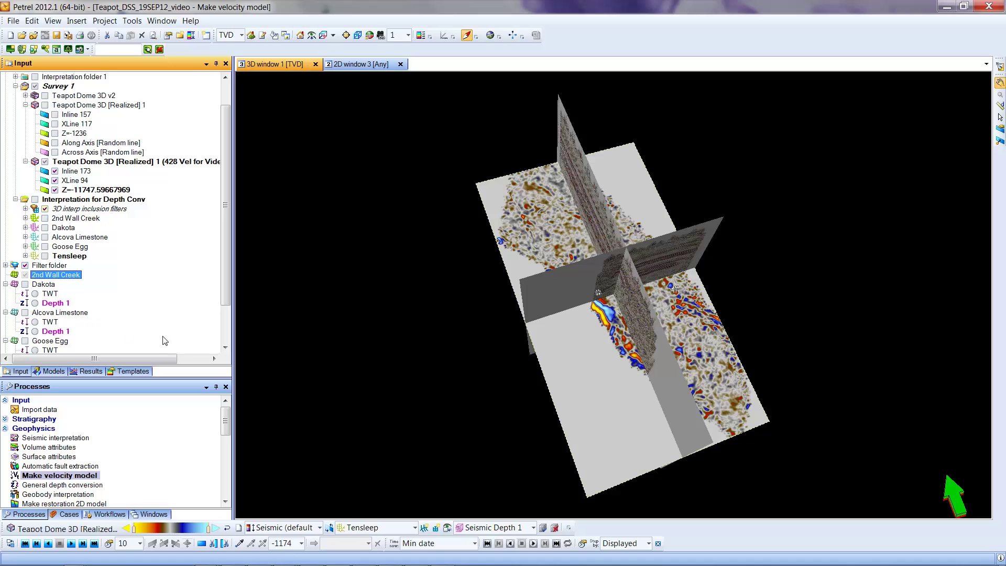
pyautogui.click(225, 347)
pyautogui.click(225, 347)
pyautogui.click(225, 347)
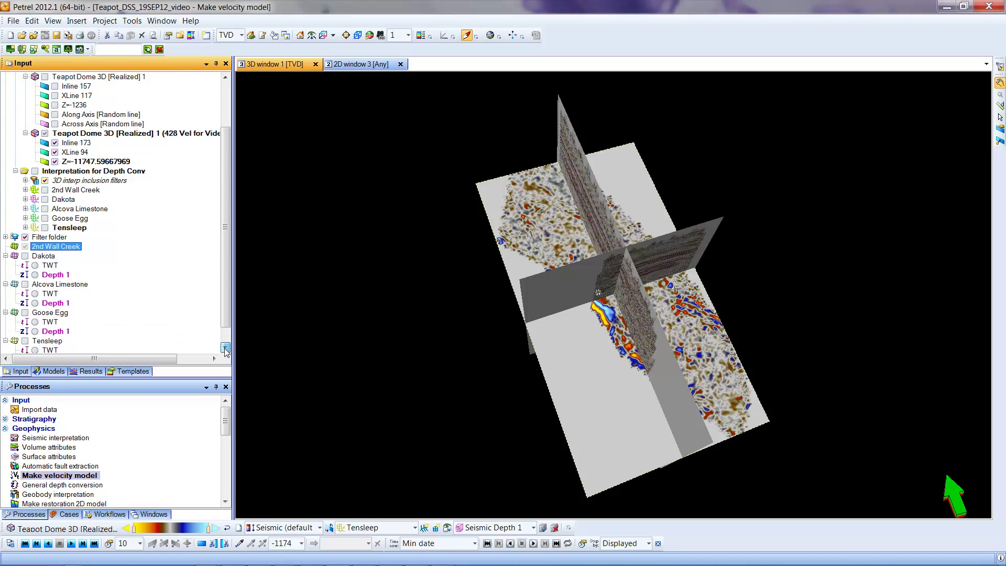
pyautogui.click(225, 347)
pyautogui.click(225, 347)
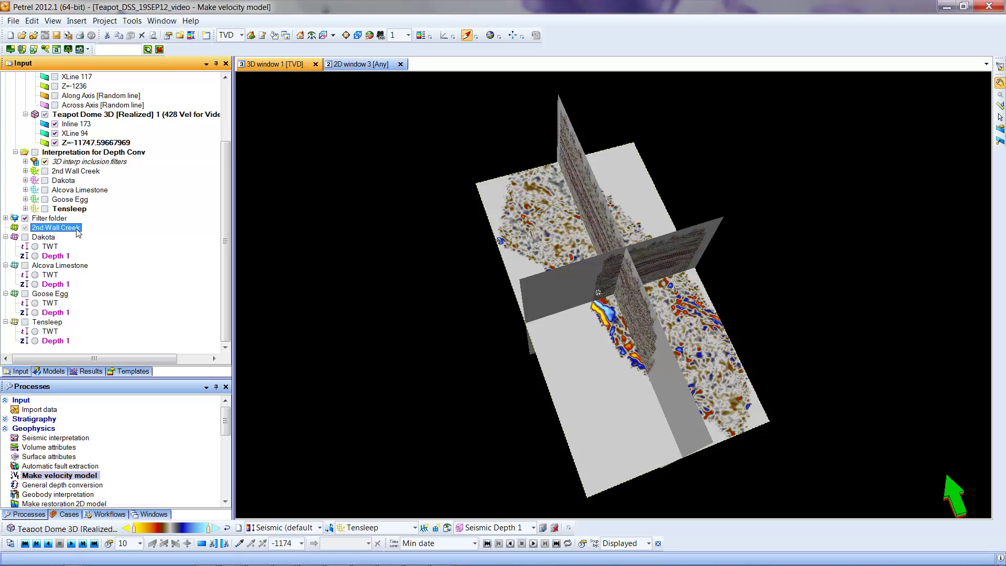
# - Domain-convert the 2nd Wall Creek horizon by the active velocity model to create Depth 1
pyautogui.click(5, 237)
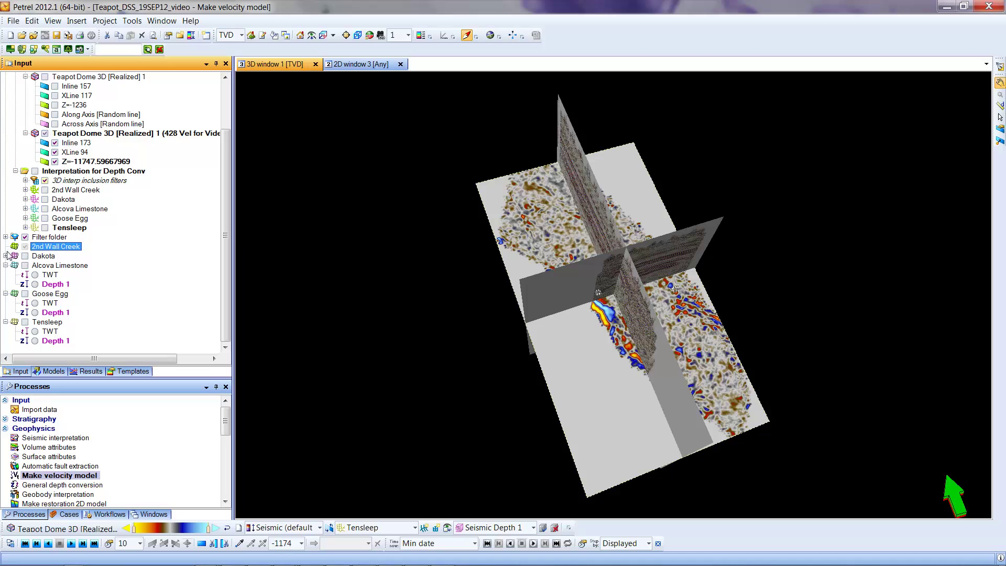
pyautogui.click(5, 256)
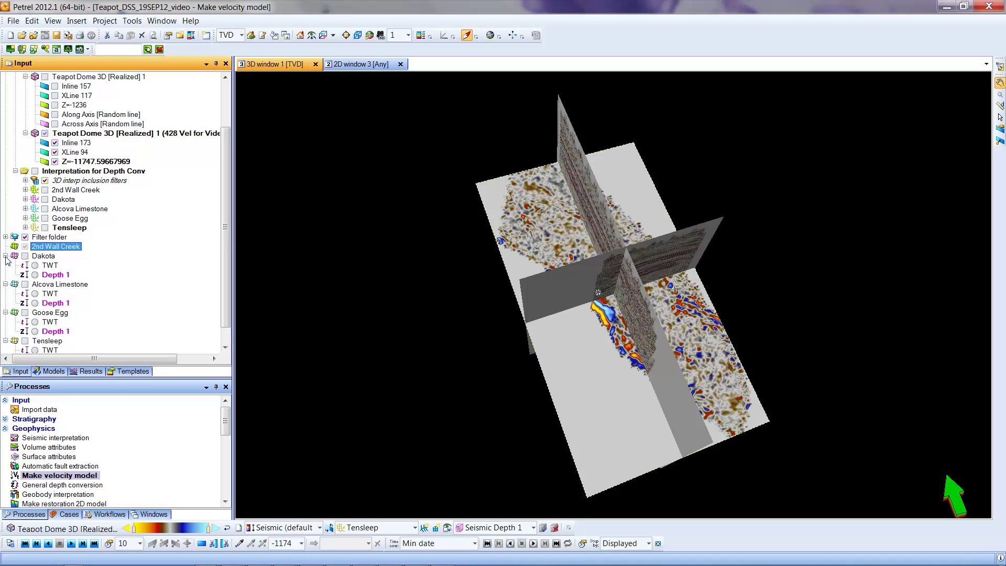
pyautogui.rightClick(57, 249)
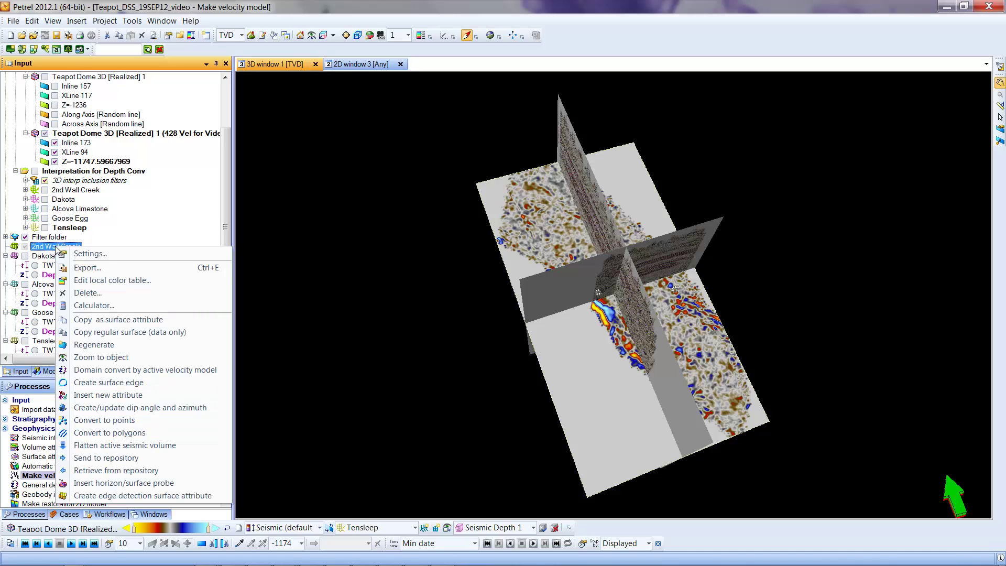
pyautogui.click(117, 370)
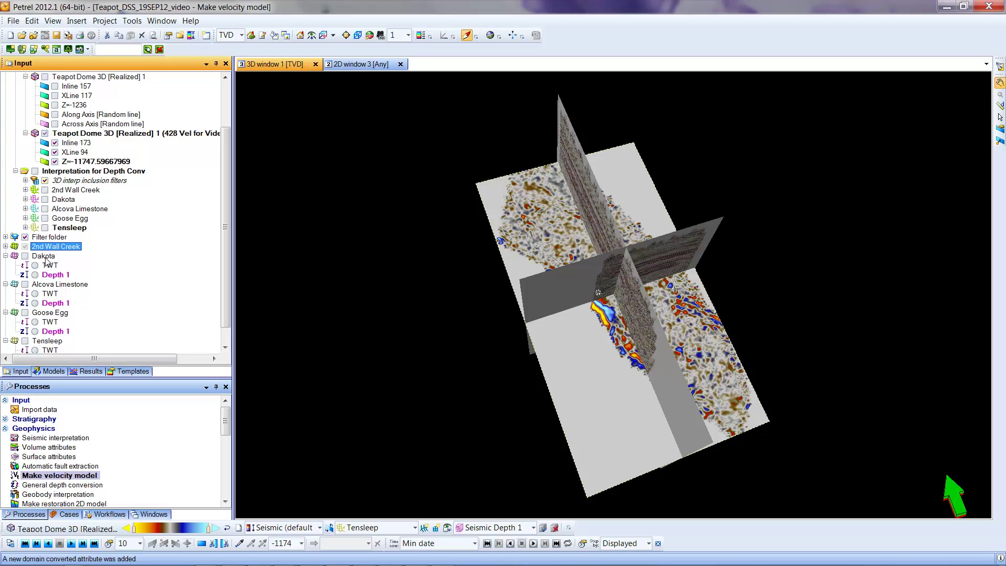
# - Show 2nd Wall Creek by its Depth 1 attribute in 3D and hide the Z slice
pyautogui.click(5, 246)
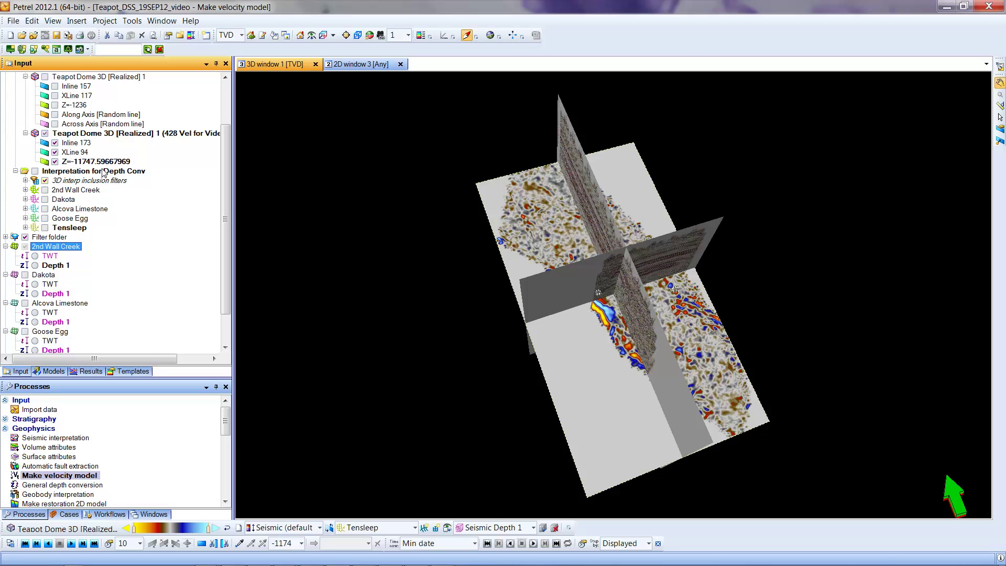
pyautogui.click(35, 265)
pyautogui.click(55, 161)
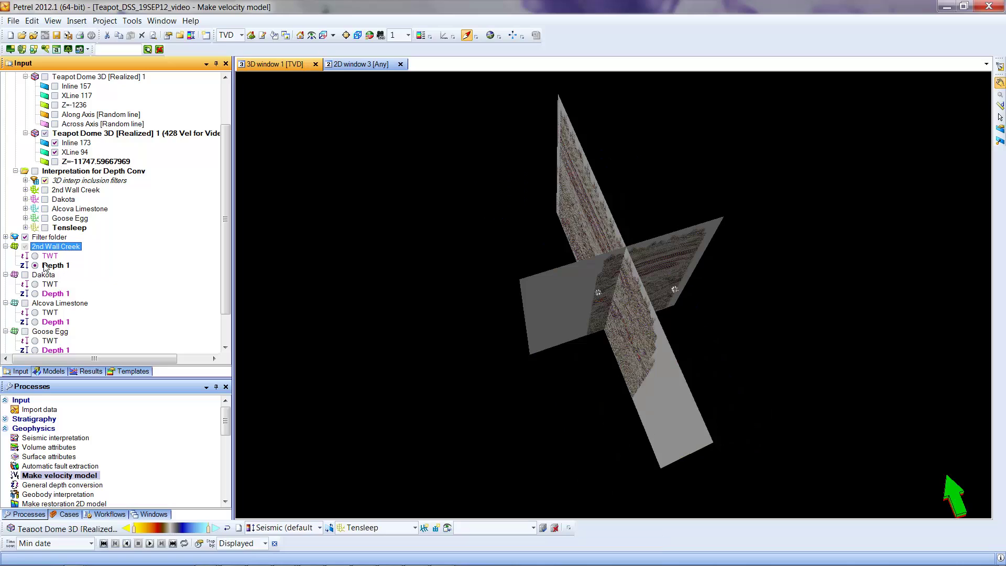
pyautogui.click(25, 247)
pyautogui.click(24, 246)
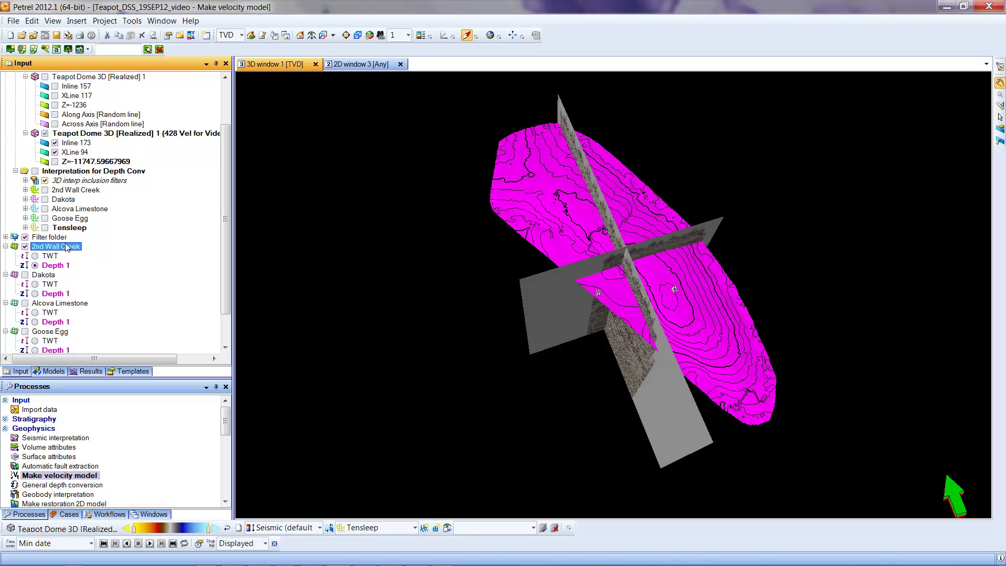
# - Override the global template to colour 2nd Wall Creek Depth 1 with a rainbow scale (-3733 to -5019)
pyautogui.click(48, 266)
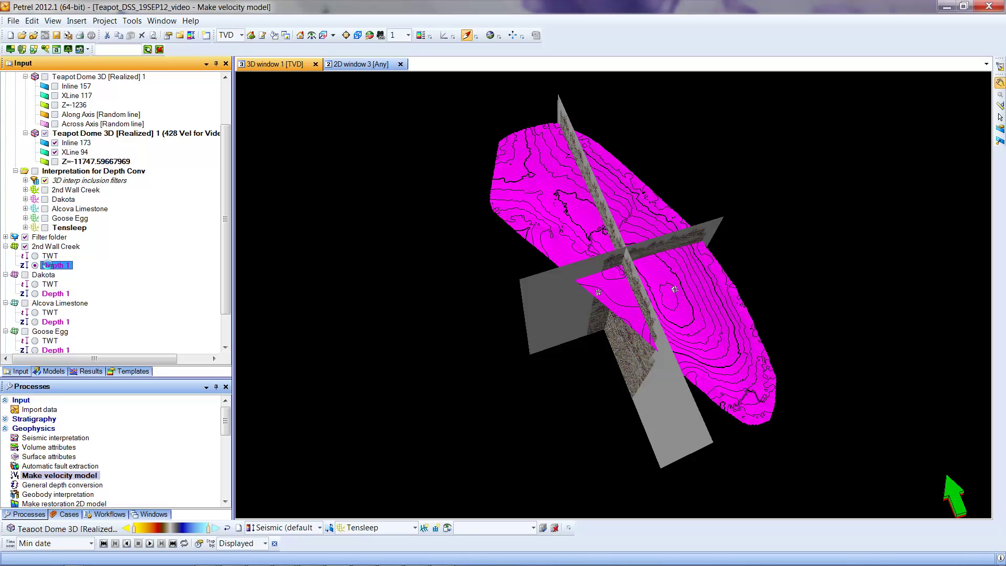
pyautogui.doubleClick(47, 265)
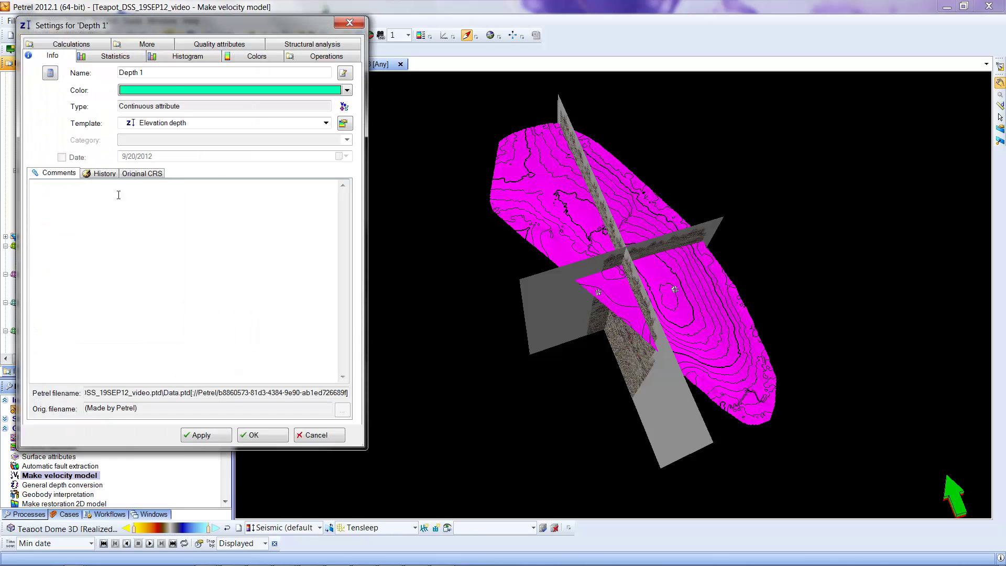
pyautogui.click(255, 56)
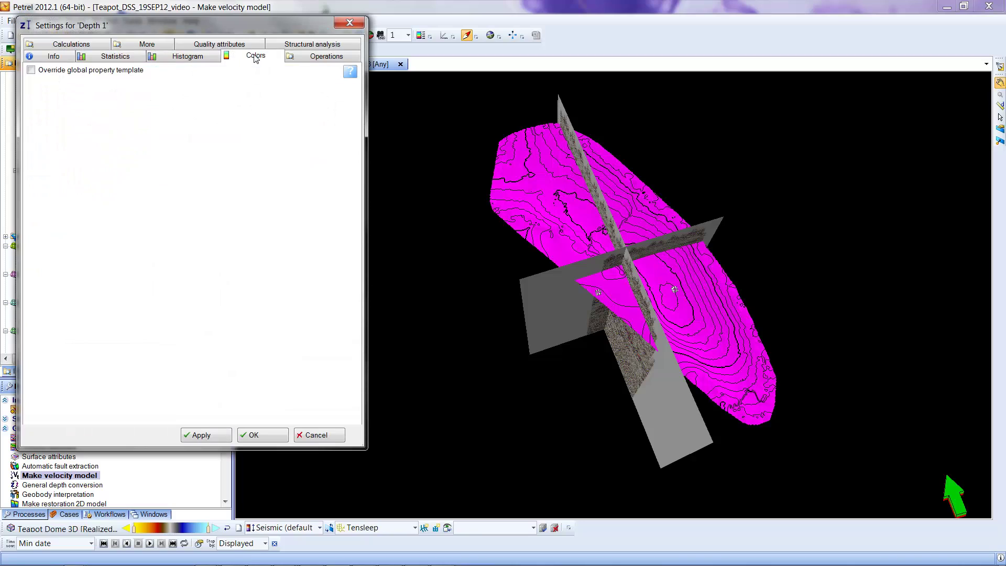
pyautogui.click(31, 70)
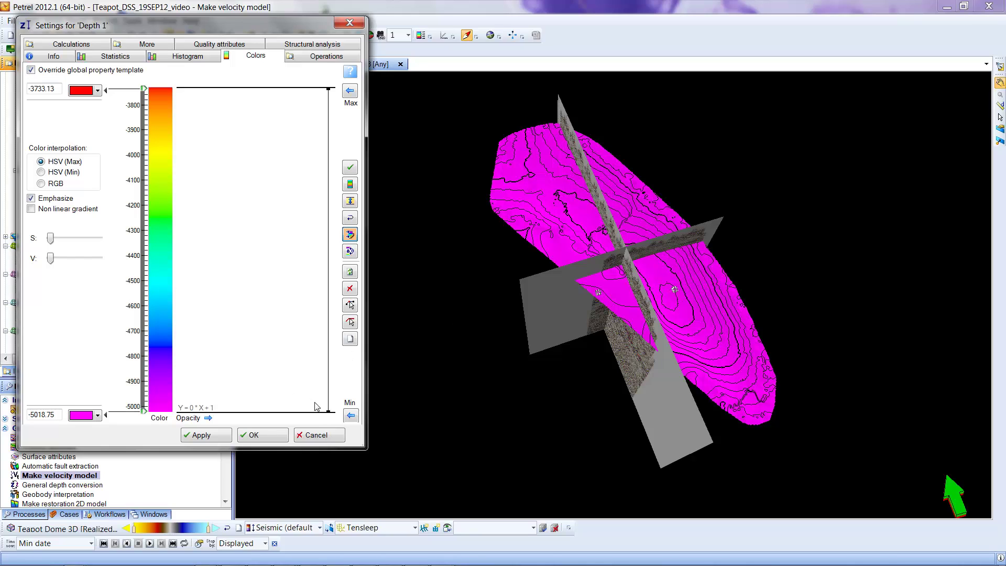
pyautogui.click(261, 438)
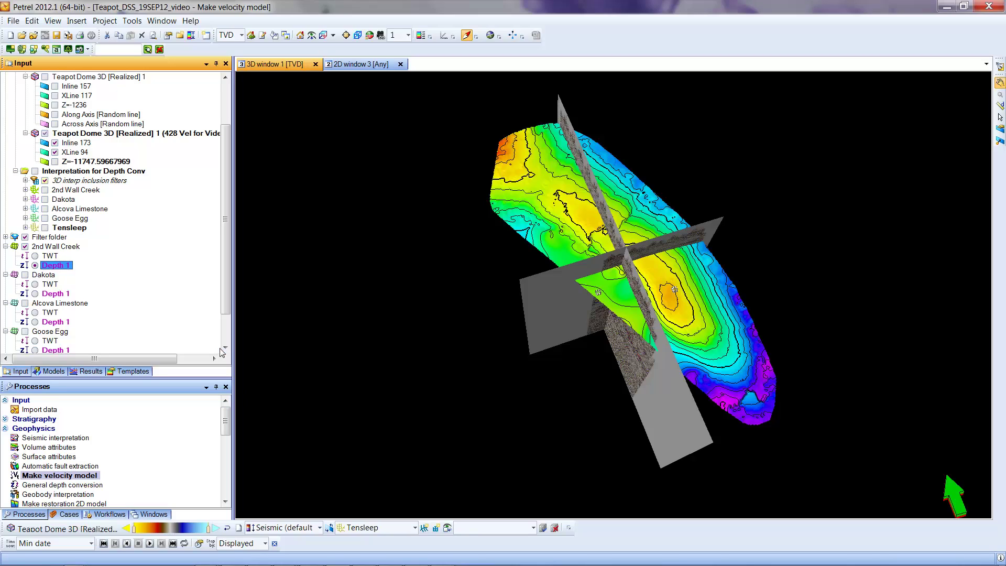
# - Display the Tensleep depth surface and orbit to an oblique view beneath 2nd Wall Creek
pyautogui.click(225, 347)
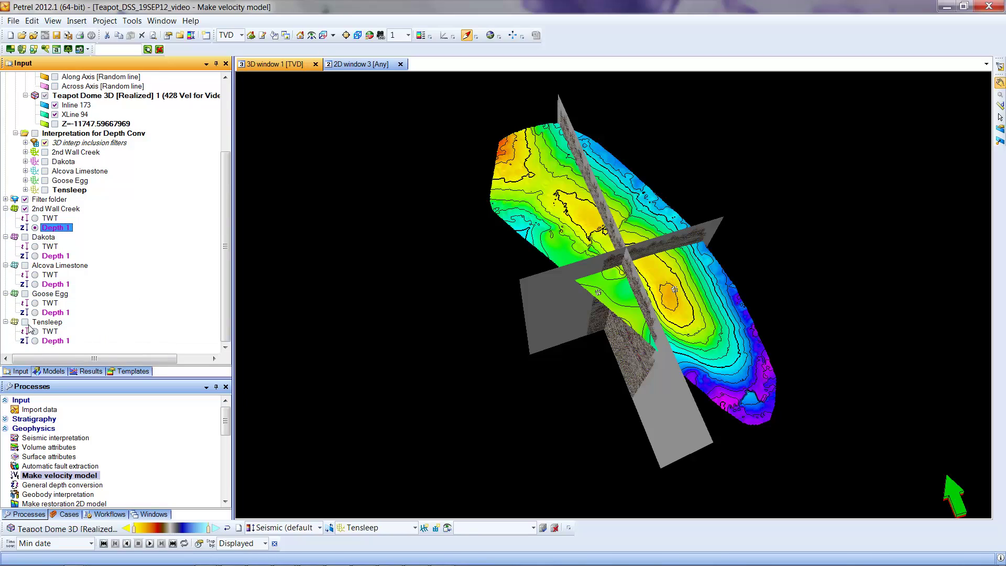
pyautogui.click(25, 321)
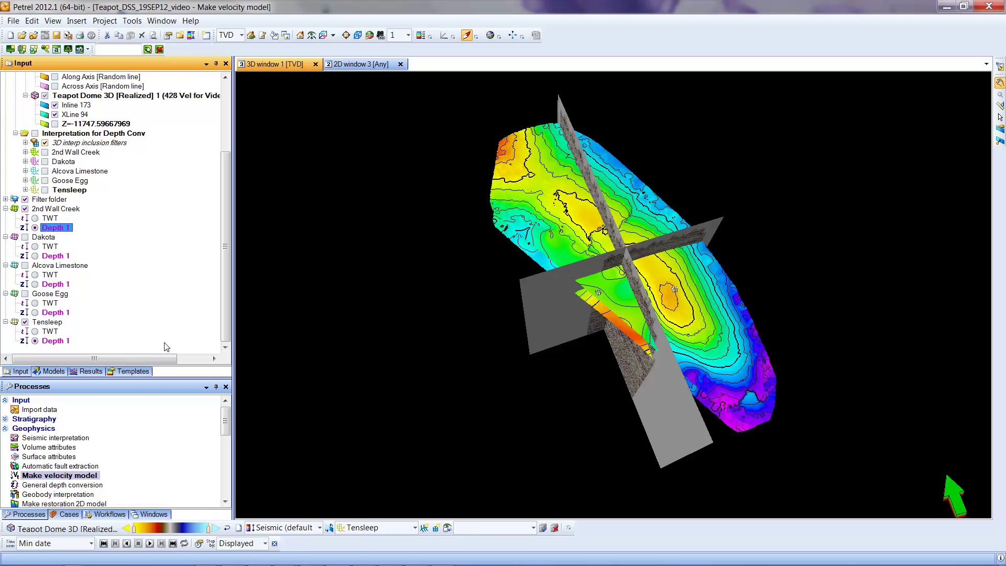
pyautogui.moveTo(582, 380); pyautogui.dragTo(369, 301)
pyautogui.moveTo(651, 332); pyautogui.dragTo(651, 278)
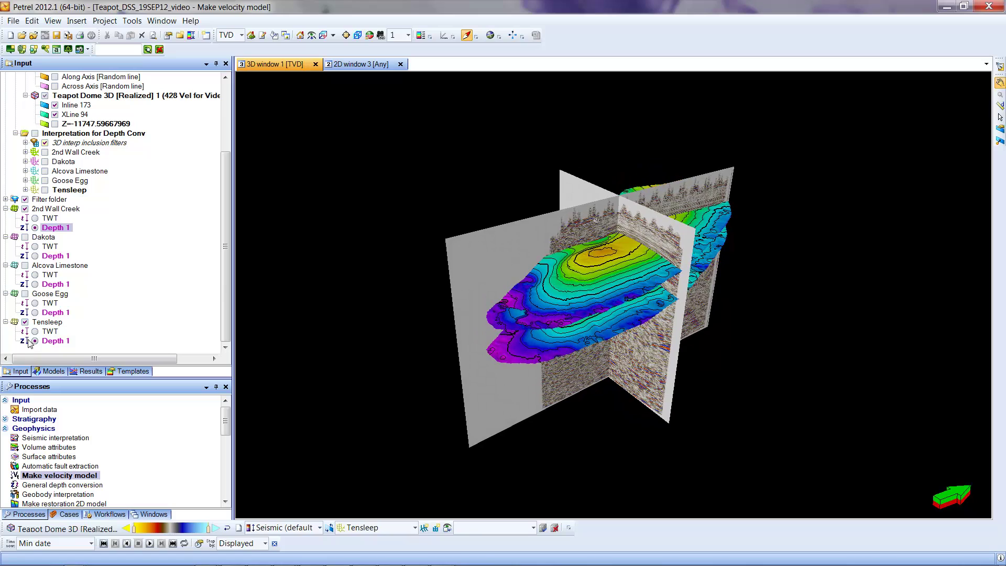
# - Show only the Dakota depth surface, hiding Tensleep and 2nd Wall Creek, and zoom in on its dome
pyautogui.click(25, 322)
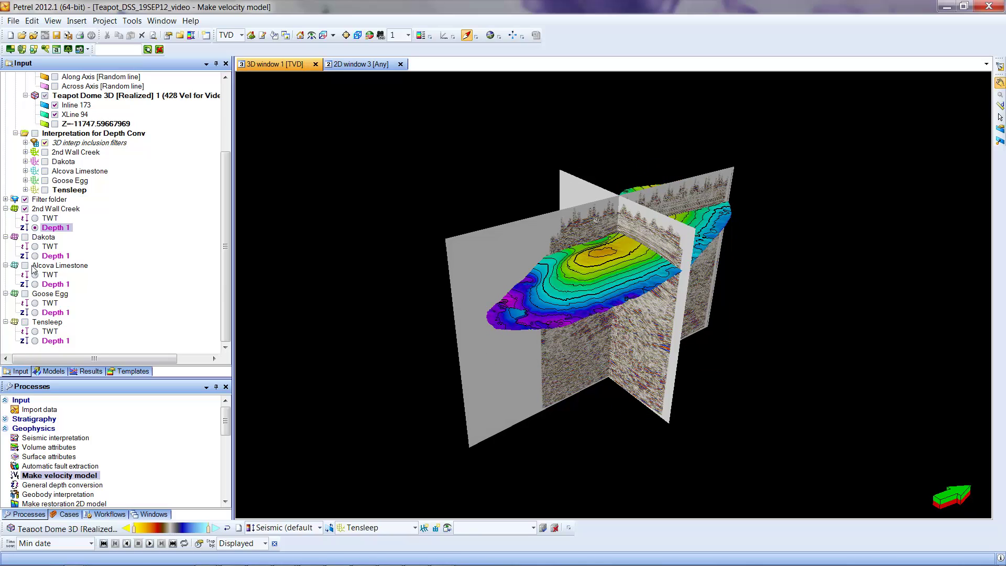
pyautogui.click(25, 238)
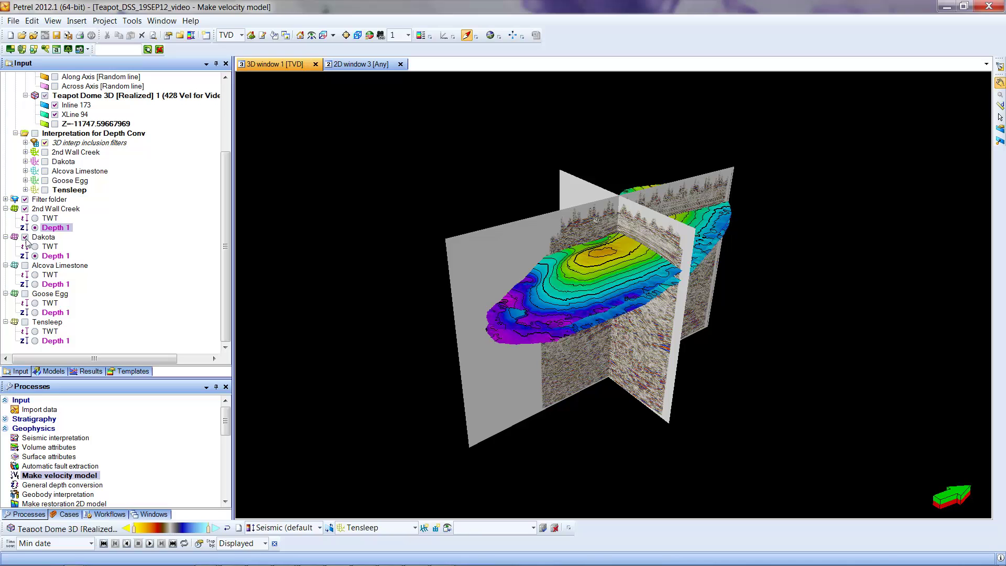
pyautogui.click(25, 208)
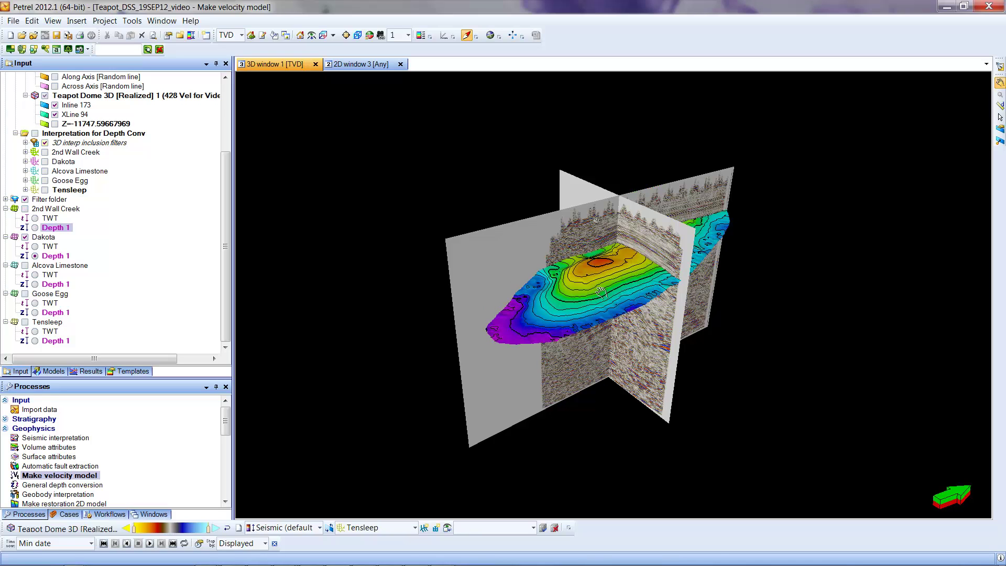
pyautogui.moveTo(622, 268); pyautogui.dragTo(656, 309, button='right')
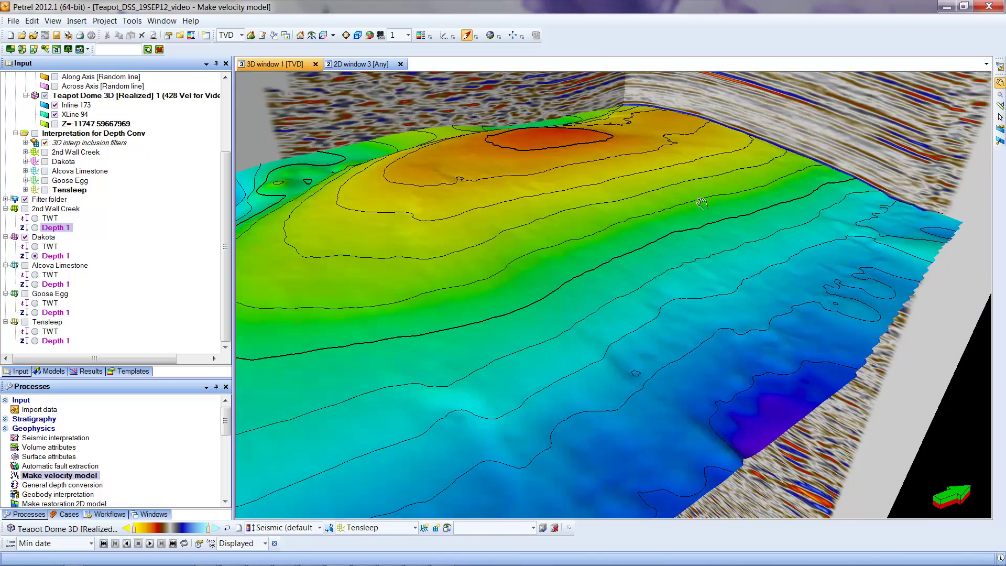
pyautogui.moveTo(695, 205); pyautogui.dragTo(607, 272)
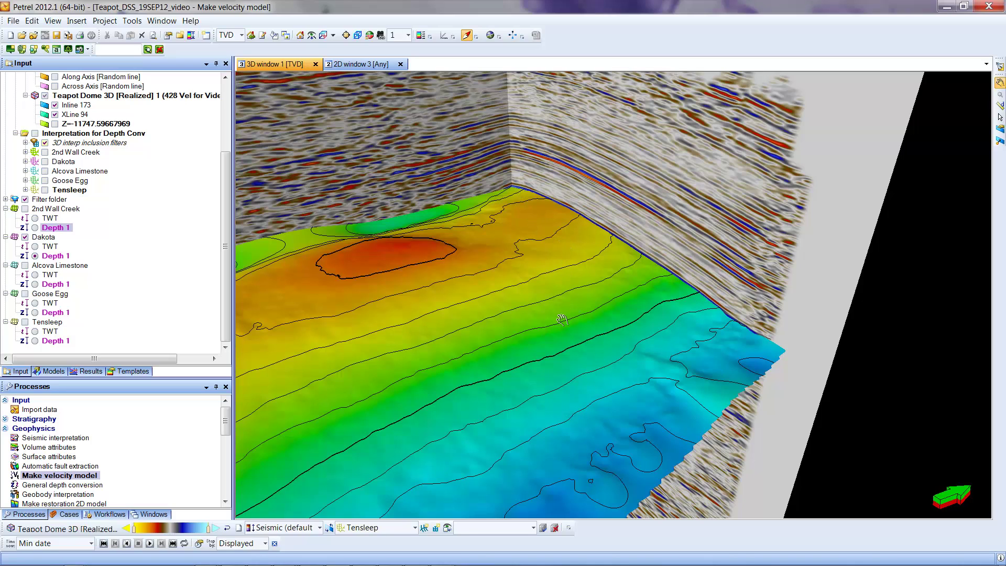
pyautogui.scroll(-8, 561, 318)
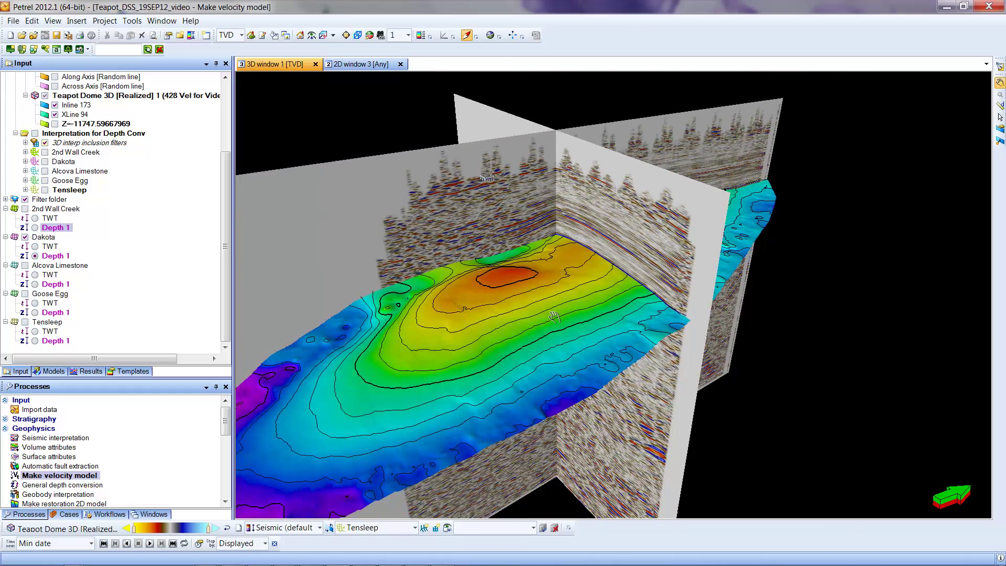
pyautogui.scroll(-8, 554, 317)
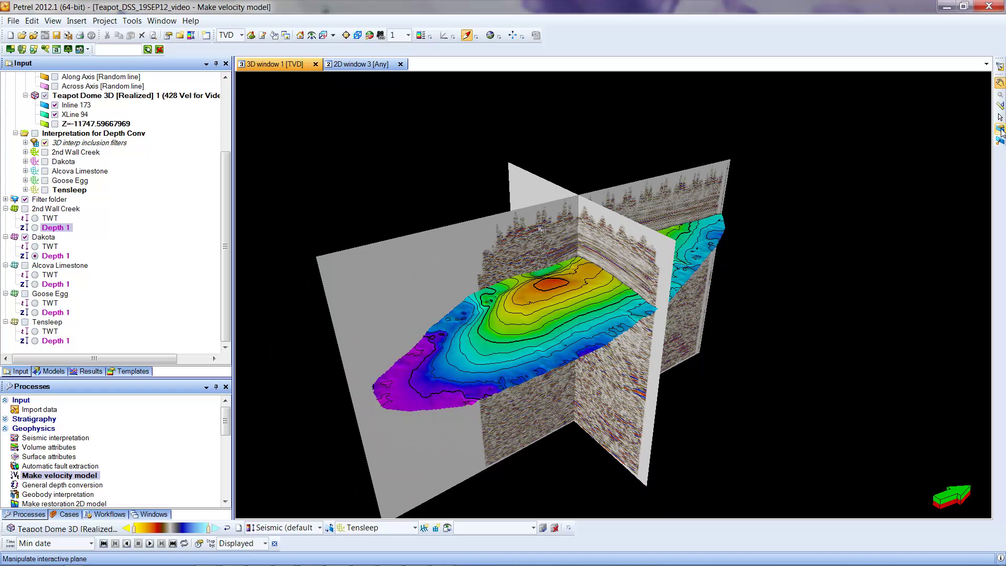
# - Slide the crossline seismic plane to crossline 126 with the interactive plane tool
pyautogui.click(999, 128)
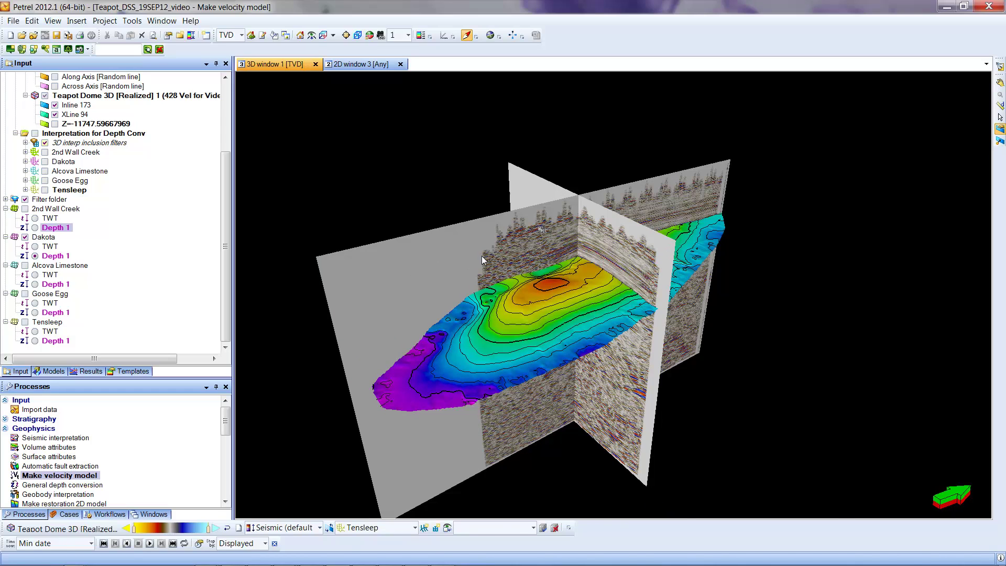
pyautogui.moveTo(482, 260); pyautogui.dragTo(507, 290)
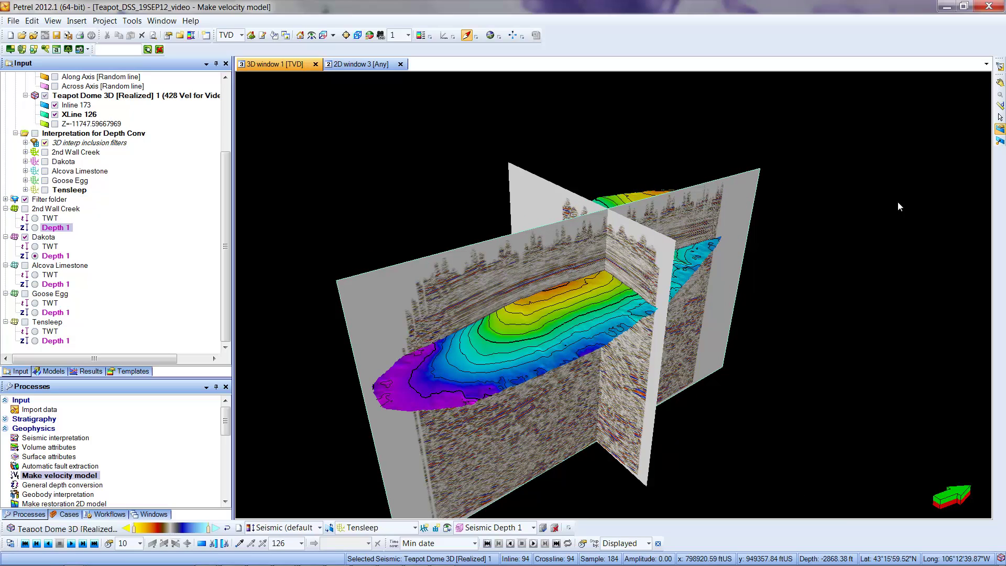
pyautogui.click(1000, 82)
# - Rotate and zoom in close on the Dakota surface following the seismic reflector
pyautogui.moveTo(583, 363); pyautogui.dragTo(562, 320)
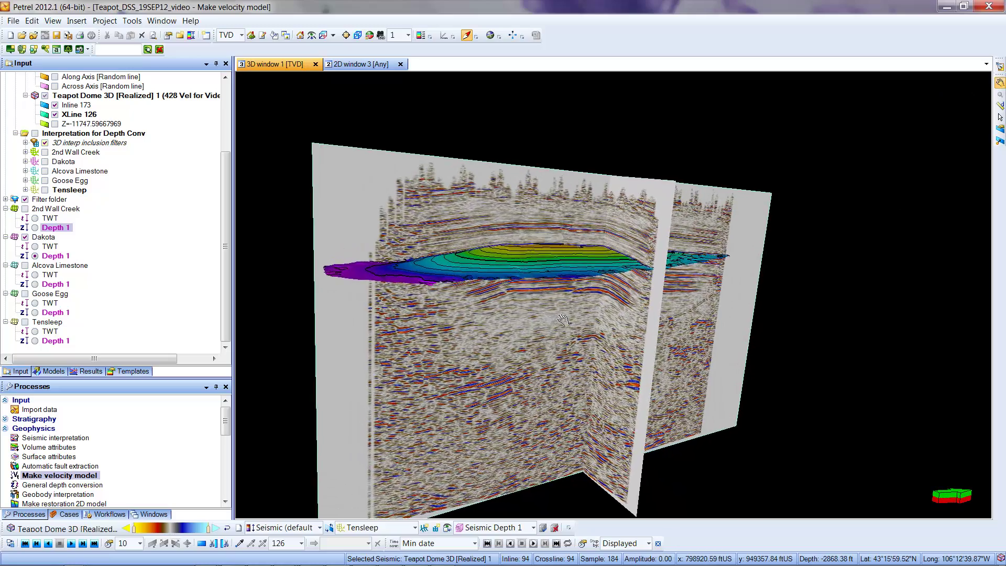
pyautogui.scroll(10, 562, 320)
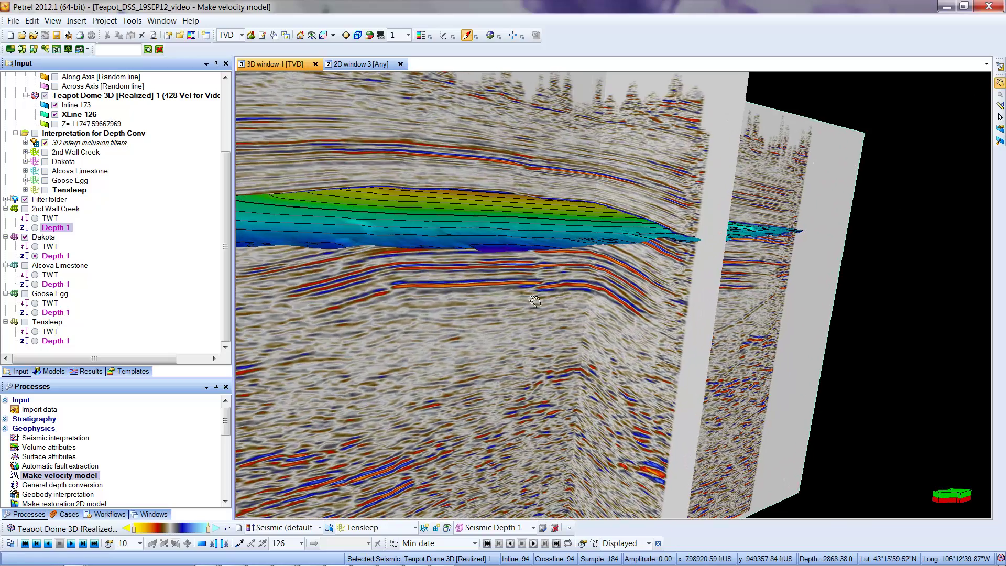
pyautogui.moveTo(430, 234); pyautogui.dragTo(545, 273)
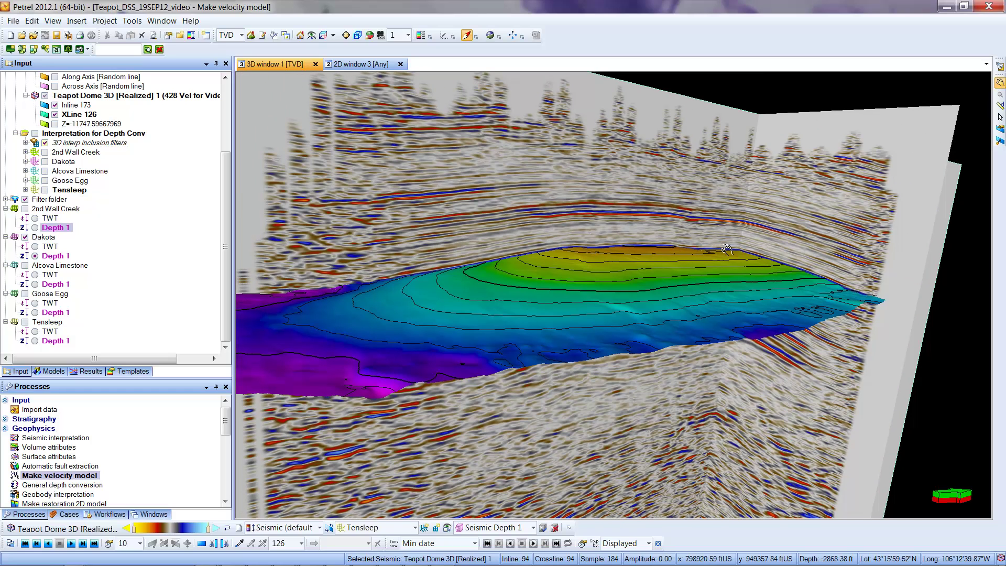
pyautogui.scroll(1, 738, 276)
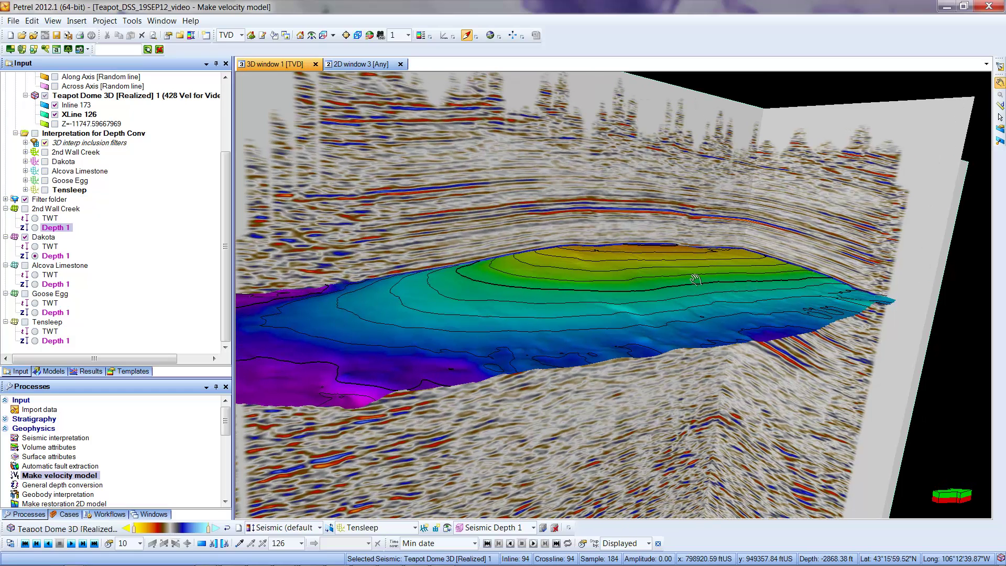